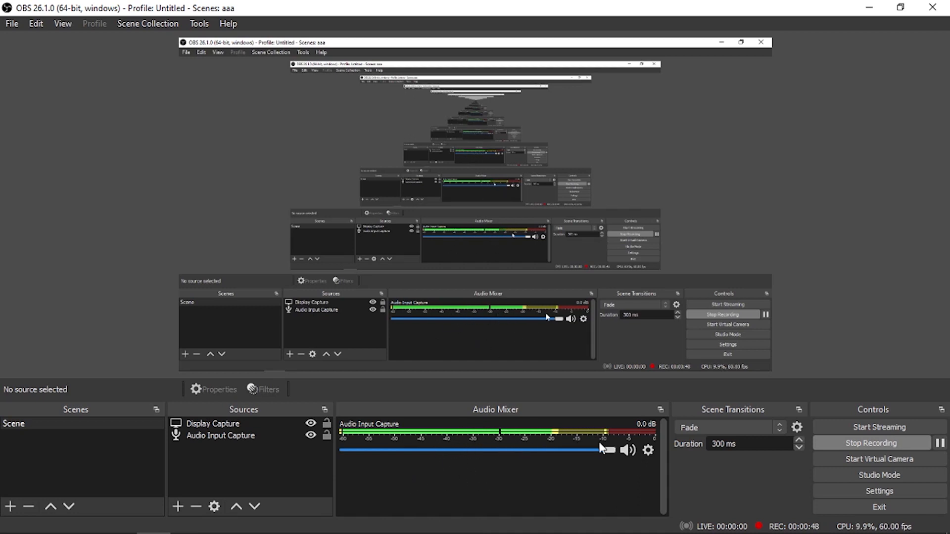
Open the filters of the Audio Input Capture source and add a Compressor filter with its default name.
left_click(649, 453)
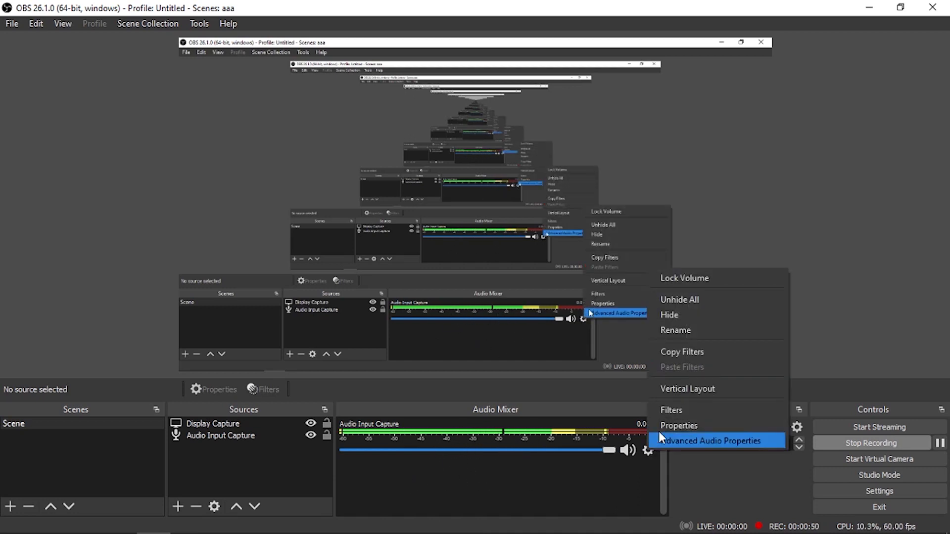
left_click(667, 412)
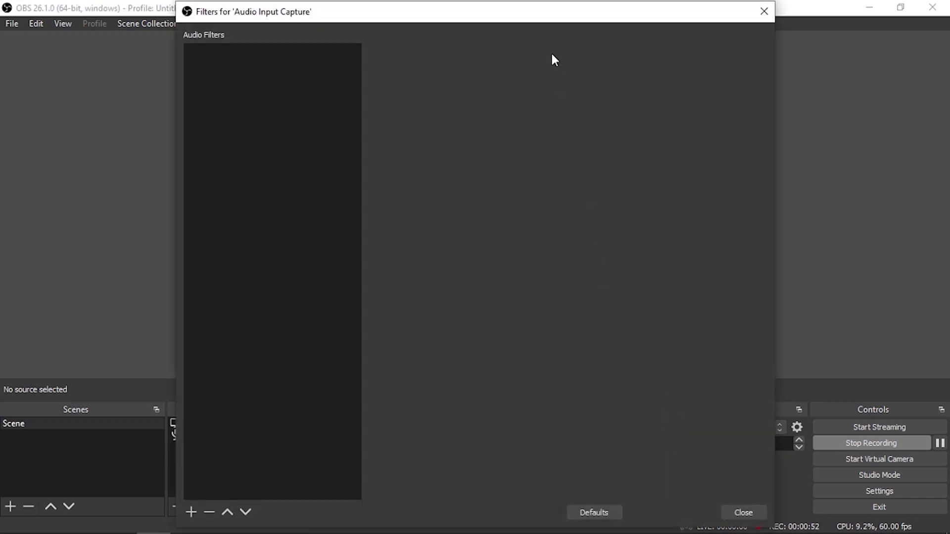
left_click_drag(550, 20, 589, 14)
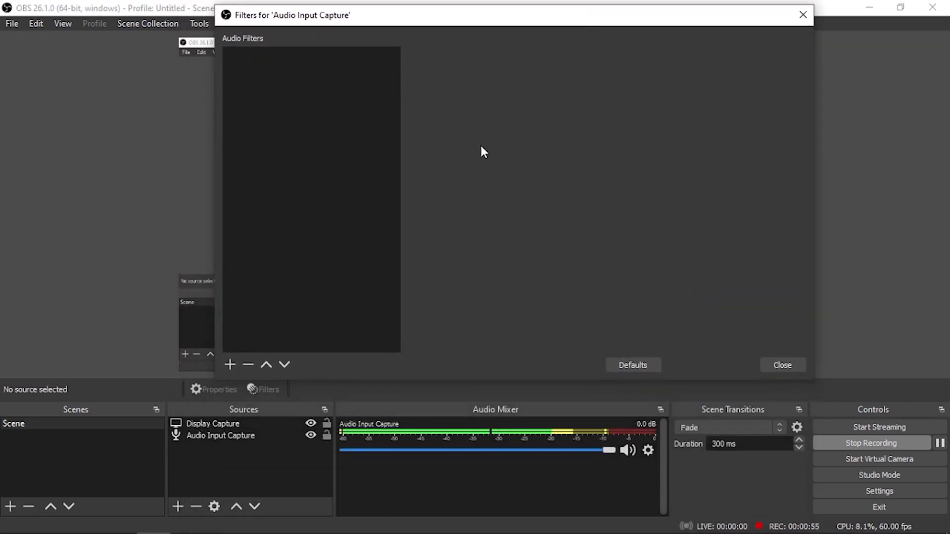
left_click(231, 367)
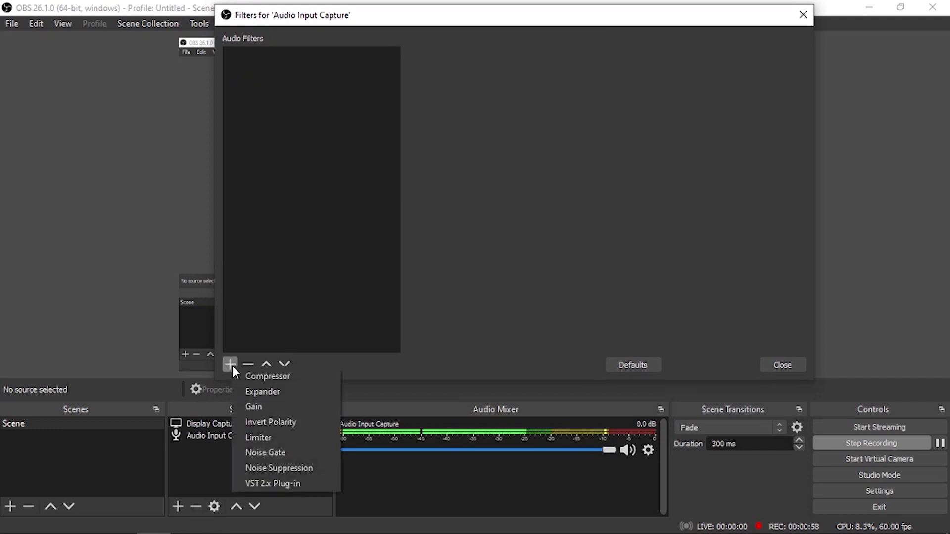
left_click(273, 377)
left_click(481, 224)
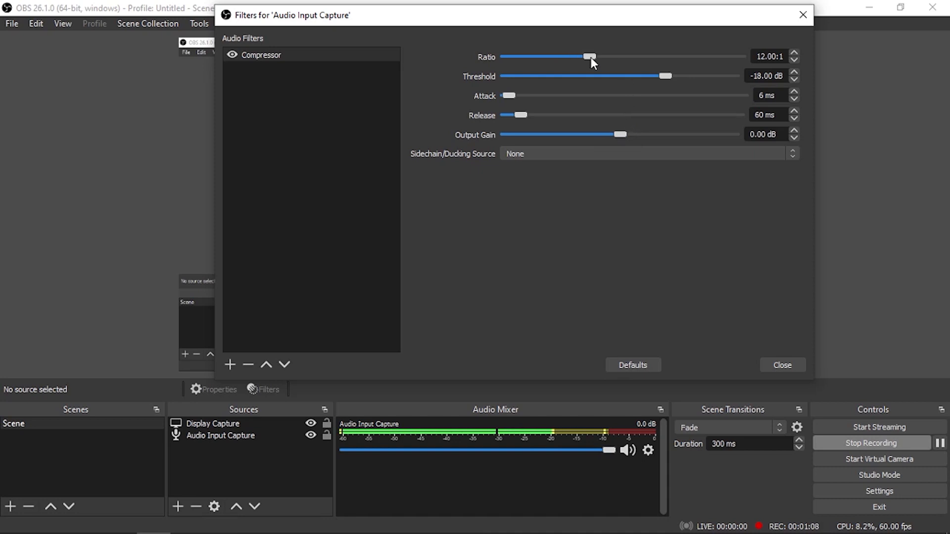
Set the compressor's ratio to 20.00:1, attack to 500 ms, release to about 702 ms and output gain to 5.00 dB.
left_click_drag(591, 58, 650, 58)
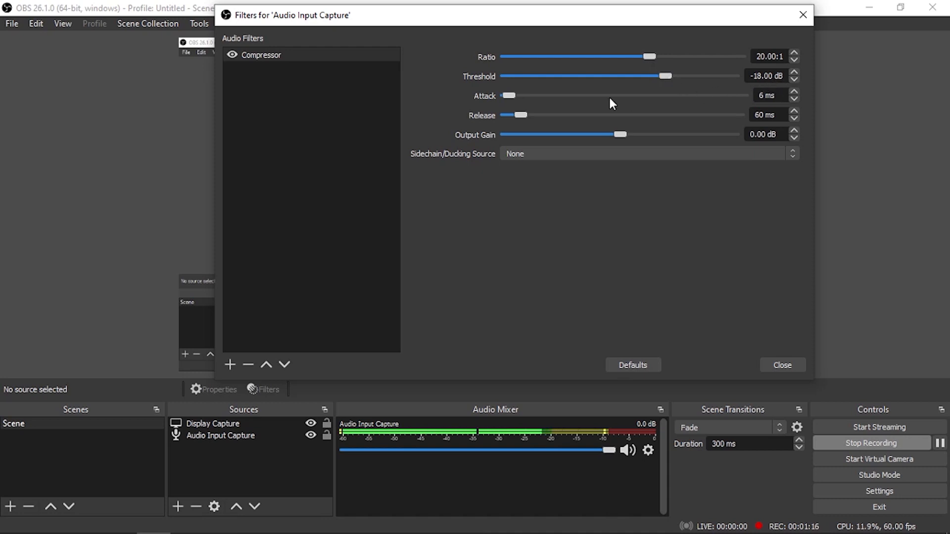
left_click_drag(514, 95, 743, 108)
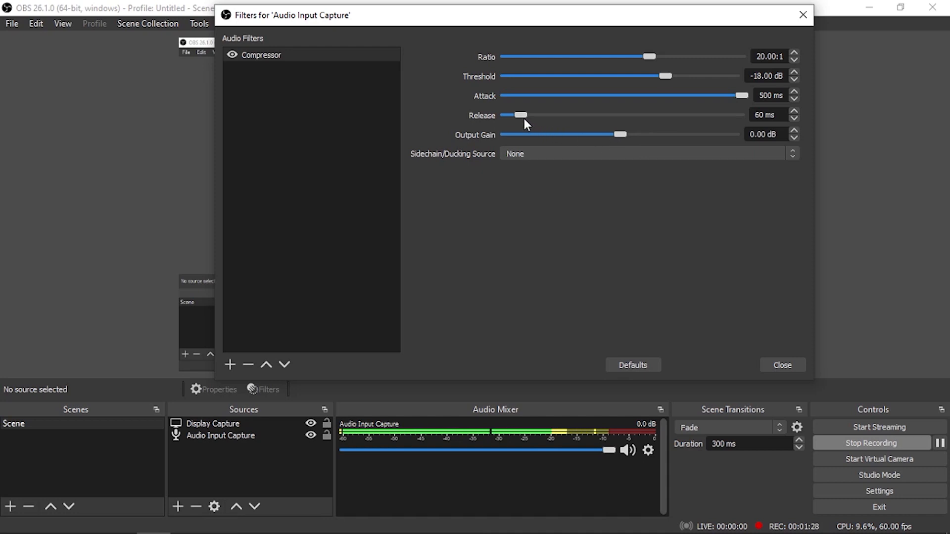
left_click_drag(522, 116, 669, 118)
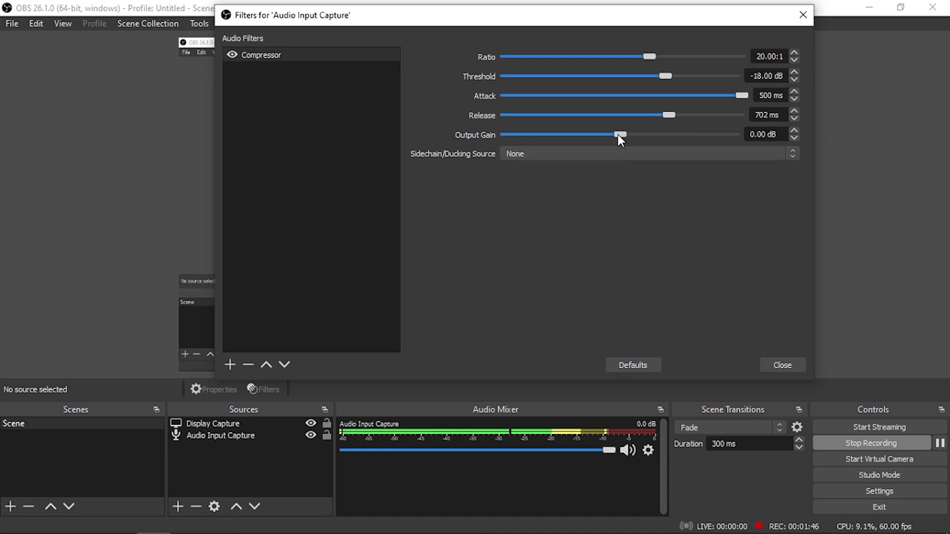
left_click_drag(619, 135, 636, 135)
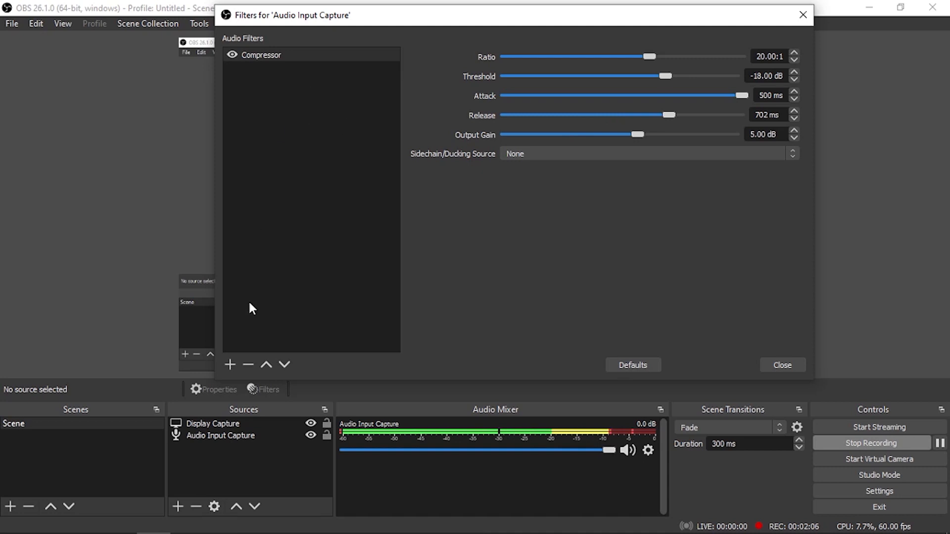
Add a Noise Gate filter with a close threshold of -25.00 dB and an open threshold of -18.00 dB.
left_click(229, 365)
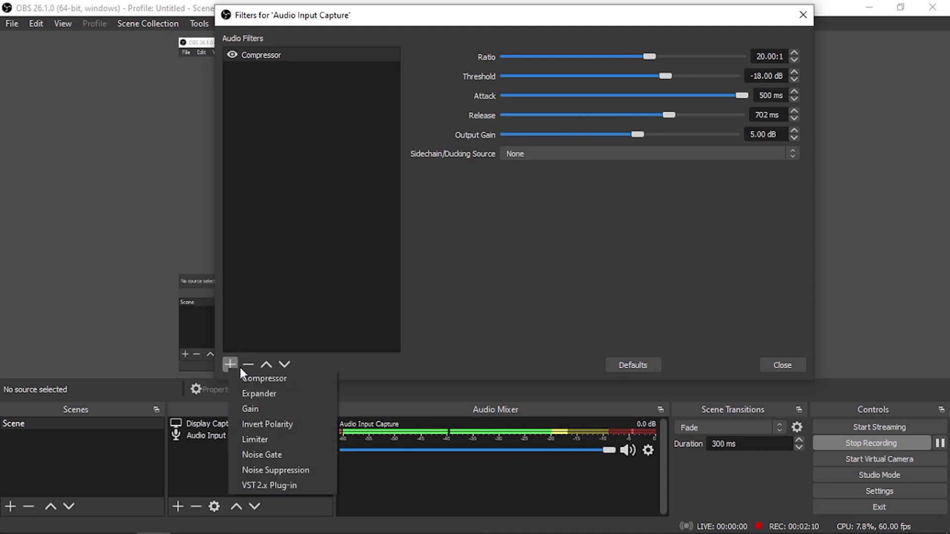
left_click(267, 455)
left_click(486, 223)
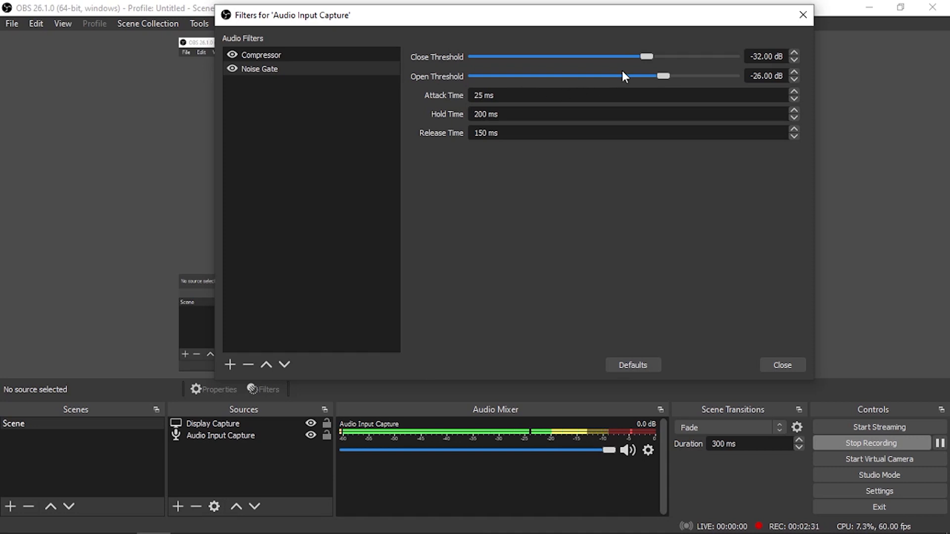
left_click_drag(648, 57, 668, 60)
left_click_drag(673, 77, 686, 78)
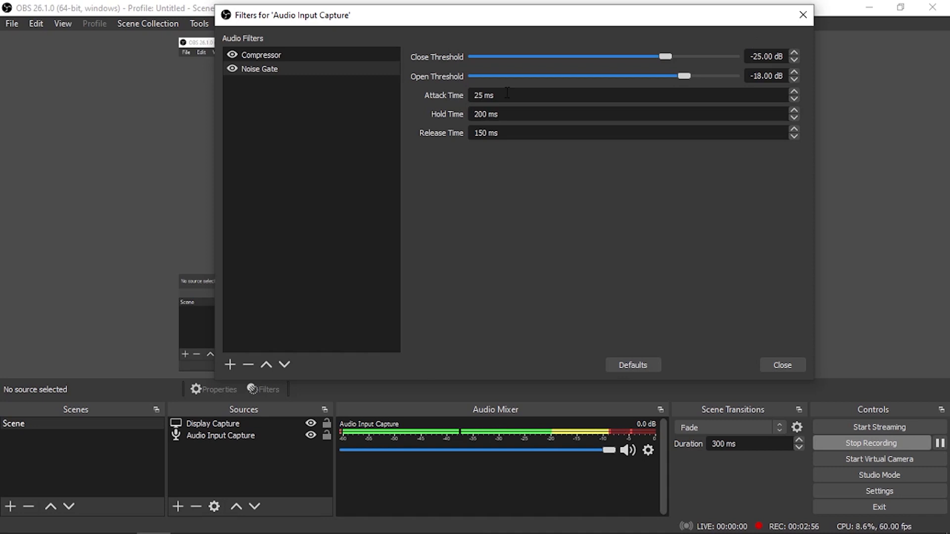
Set the noise gate's attack time to 0 ms and its hold time to 1000 ms.
left_click_drag(508, 93, 440, 94)
type("0")
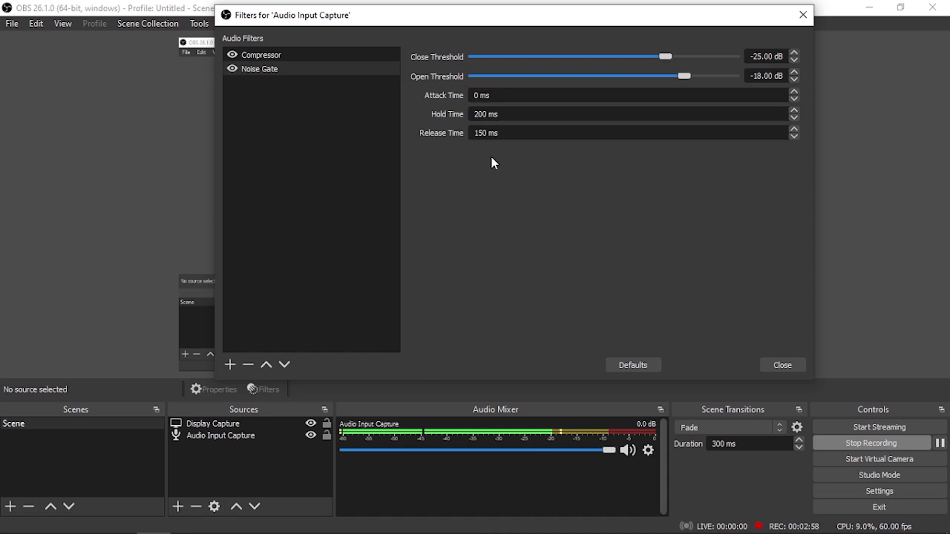
left_click_drag(511, 113, 438, 112)
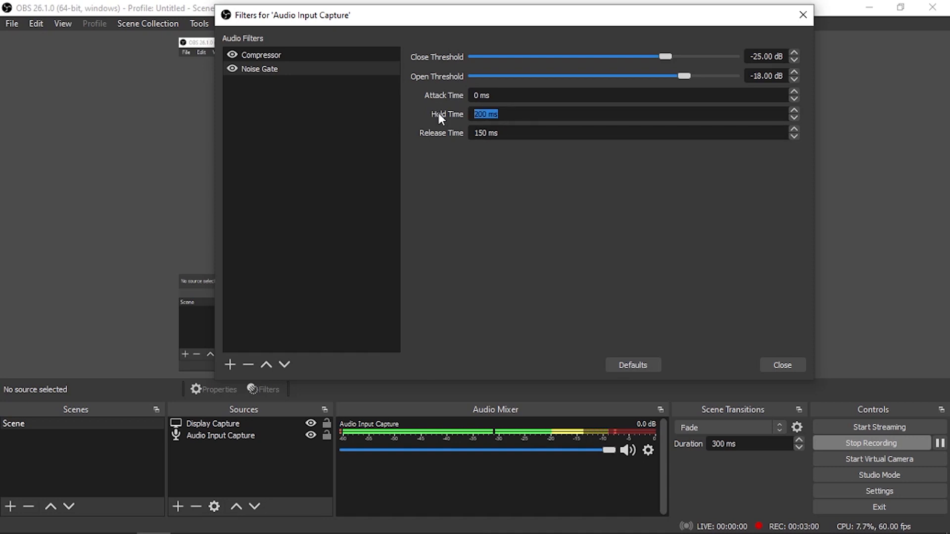
type("1000")
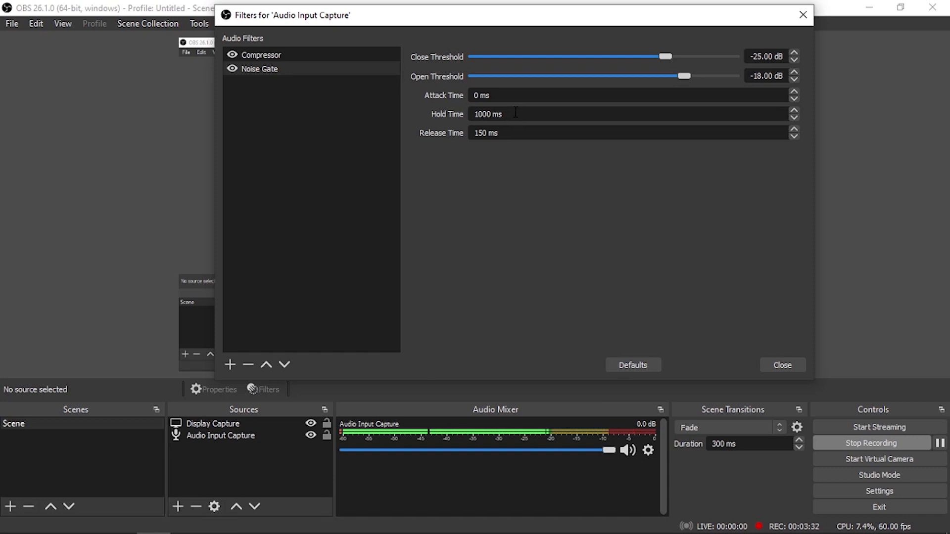
left_click_drag(504, 113, 430, 108)
left_click(524, 114)
Add a Noise Suppression filter and set its method to Speex (lower CPU usage).
left_click(231, 365)
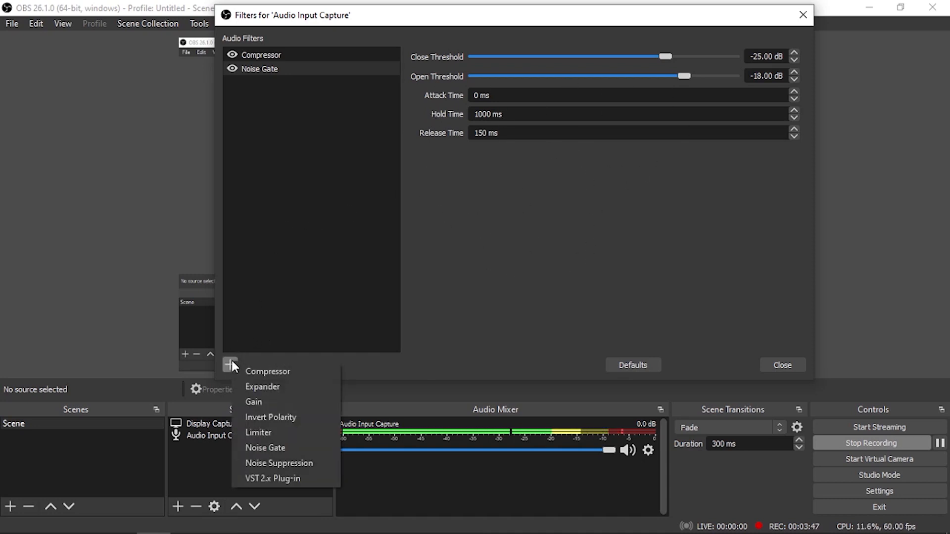
left_click(286, 461)
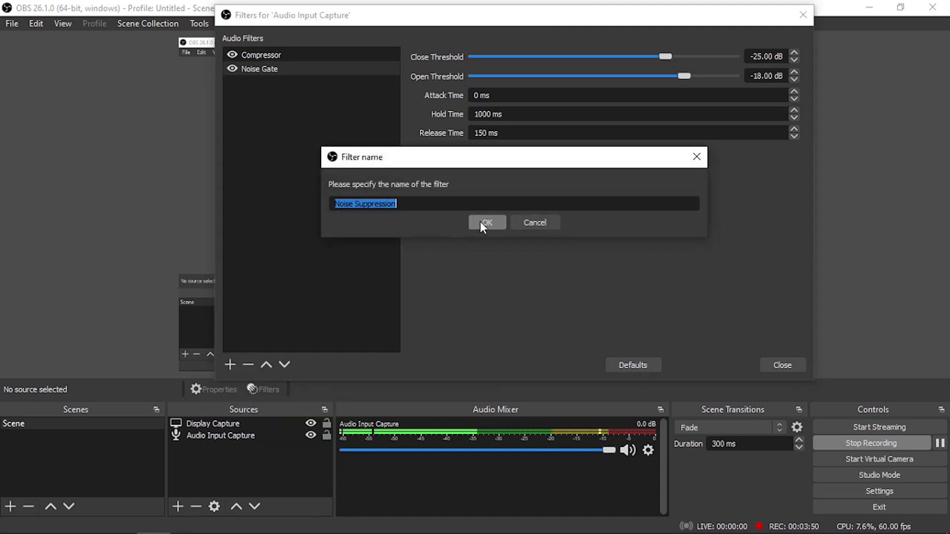
left_click(480, 221)
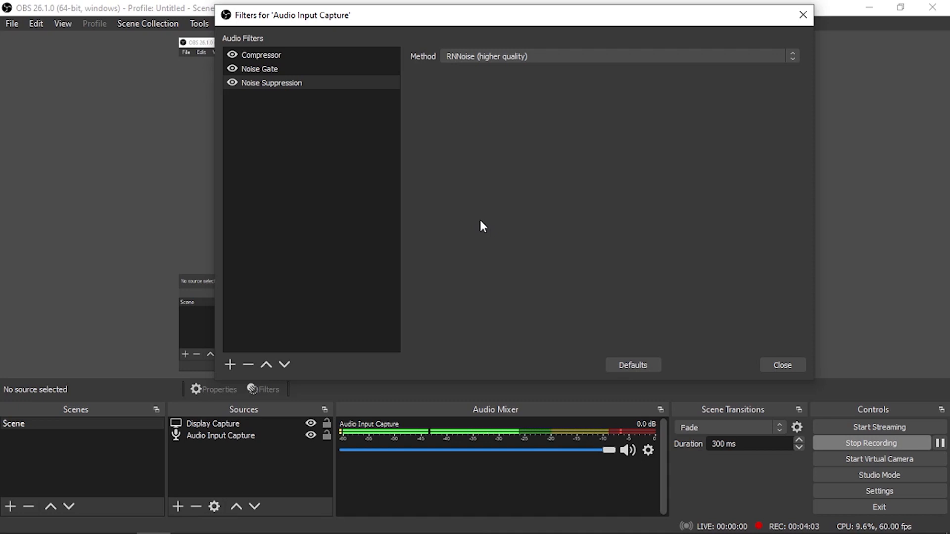
left_click(491, 56)
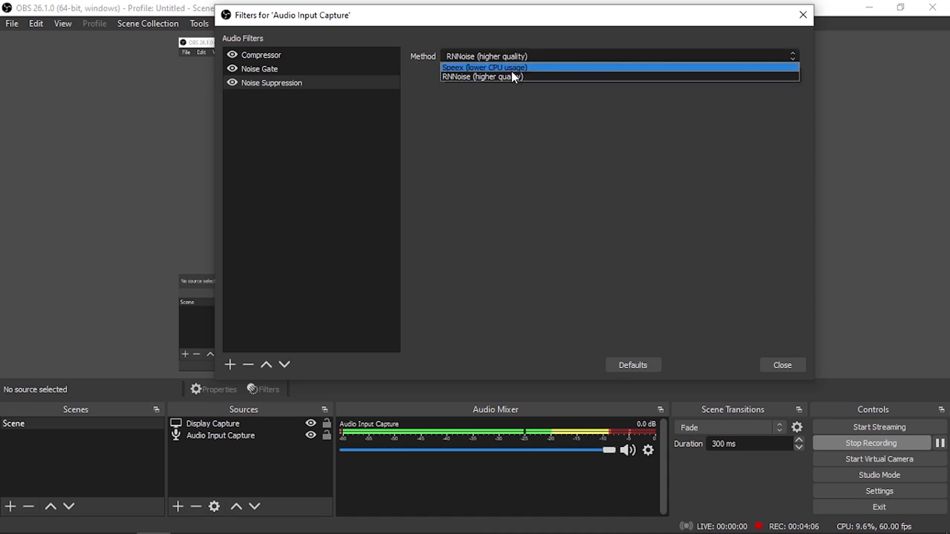
left_click(540, 77)
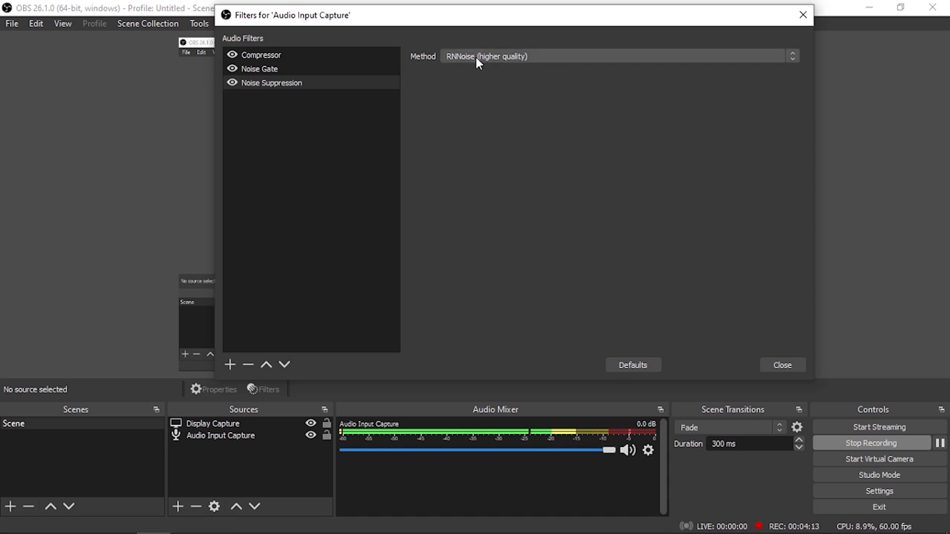
left_click(566, 55)
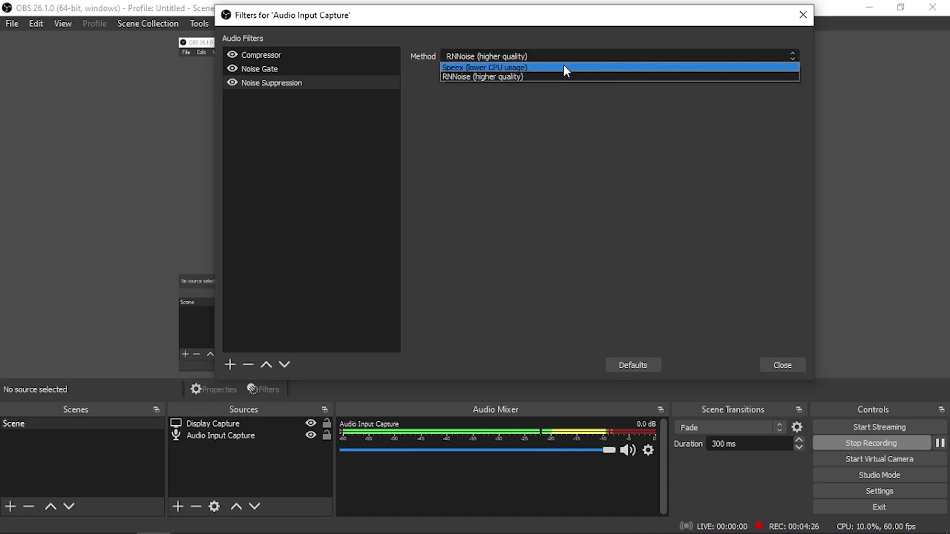
left_click(565, 66)
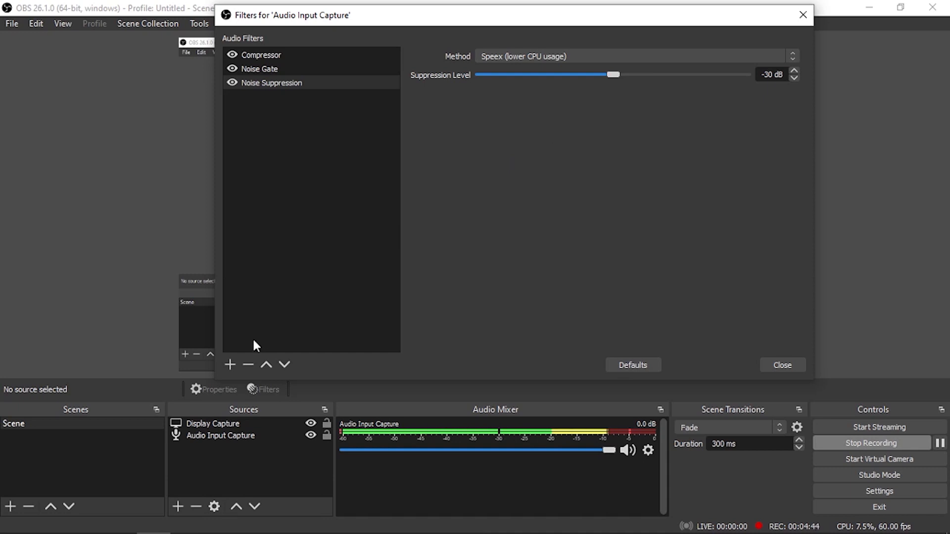
Add a VST 2.x Plug-in filter and load BC Triple EQ 4 VST(Stereo) in it.
left_click(233, 365)
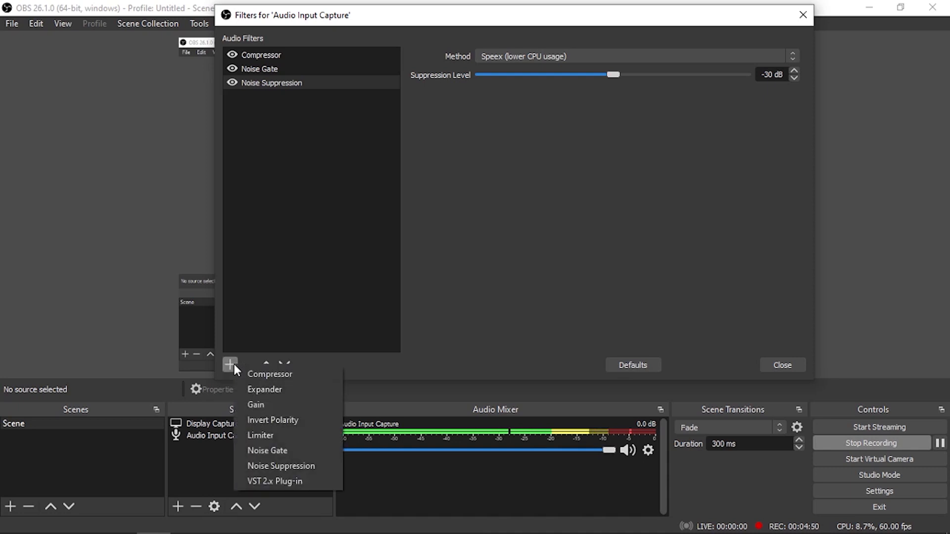
left_click(287, 481)
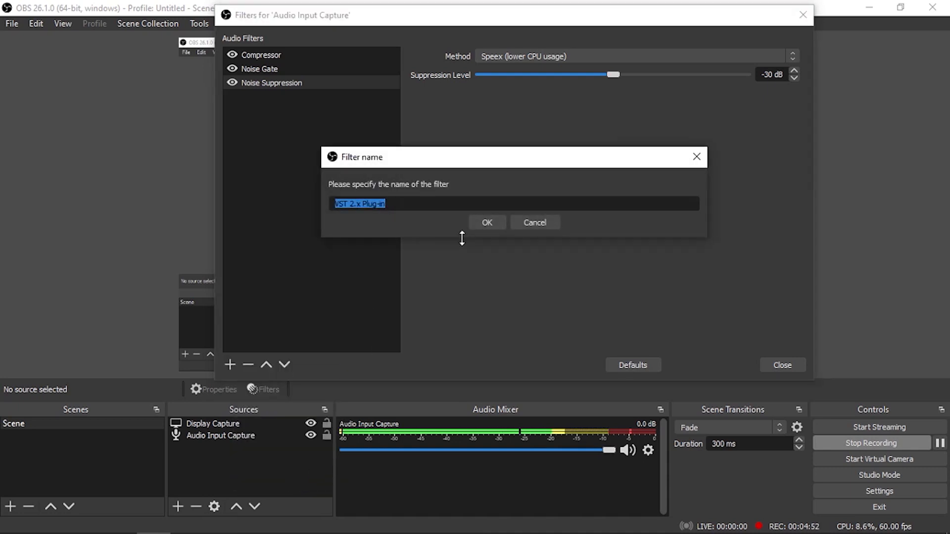
left_click(490, 221)
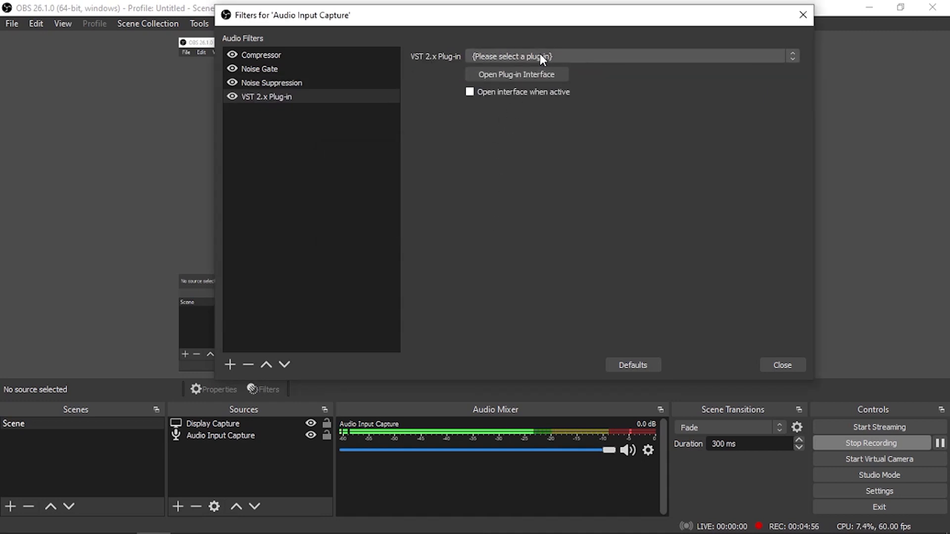
left_click(577, 58)
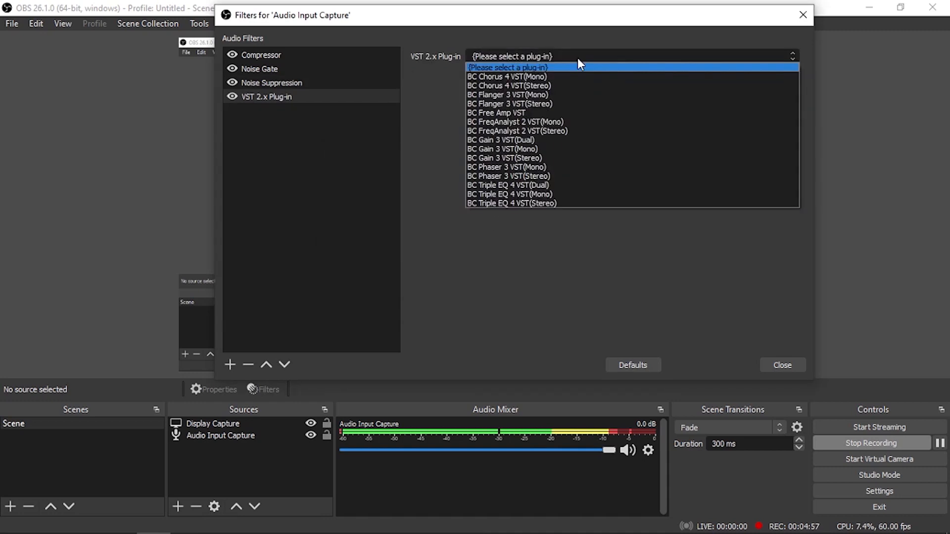
left_click(562, 203)
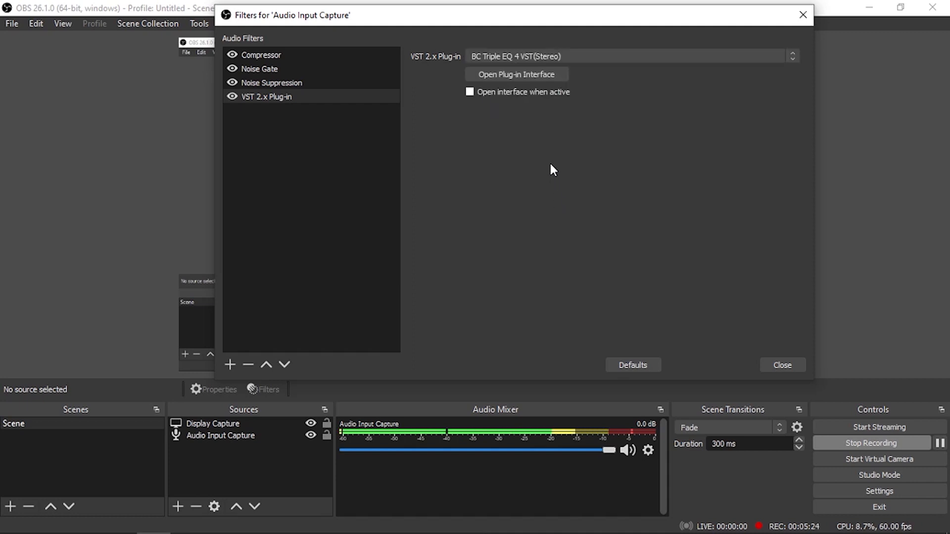
Open the Triple EQ plug-in interface, show its gain and band knobs, and reopen it to redraw the window properly.
left_click(545, 74)
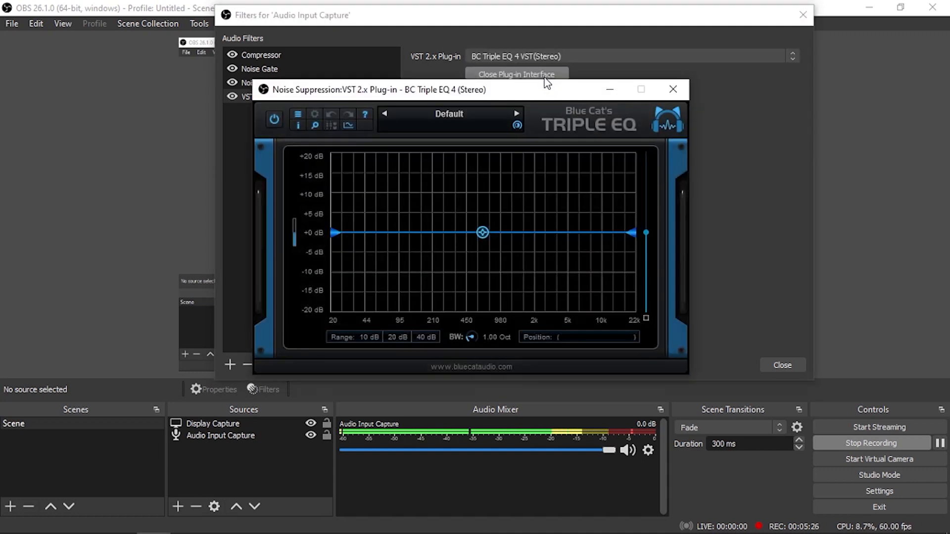
left_click_drag(545, 94, 580, 79)
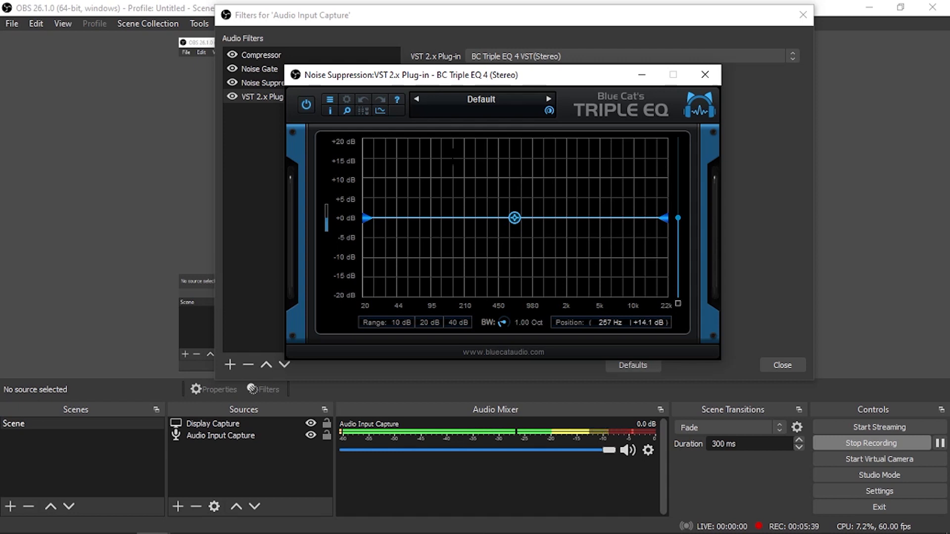
left_click(364, 112)
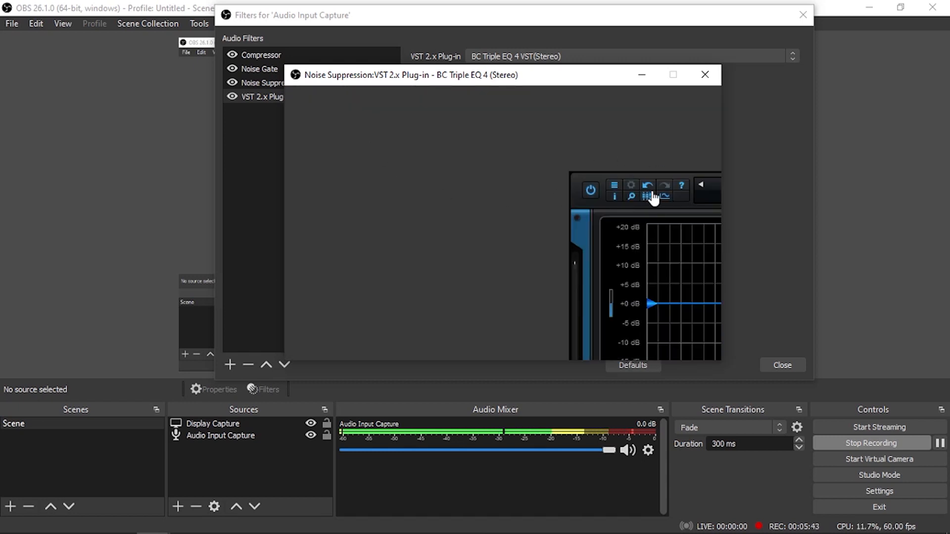
left_click(706, 78)
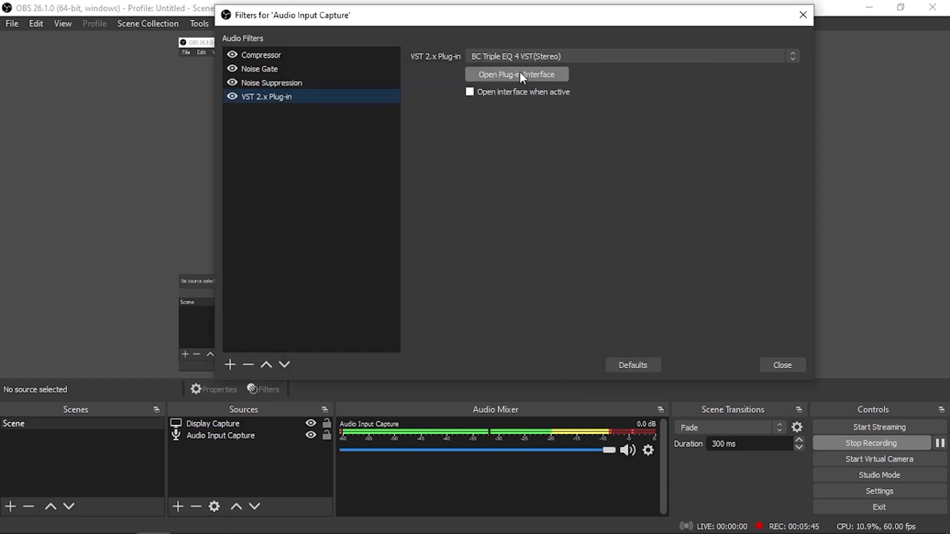
left_click(518, 74)
left_click_drag(584, 95, 652, 57)
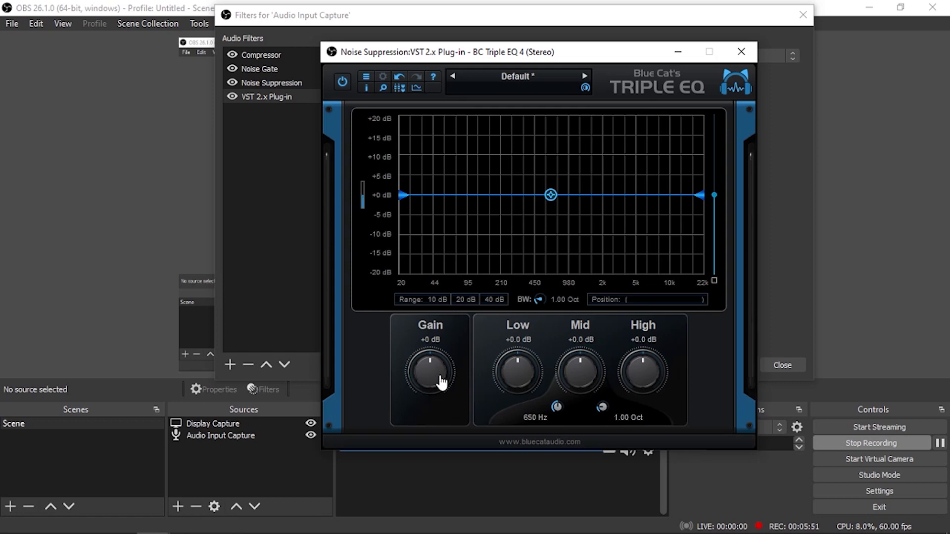
Set the equalizer's Low band to +7.0 dB, Mid to -3.0 dB and High to +2.0 dB.
left_click_drag(511, 381, 506, 376)
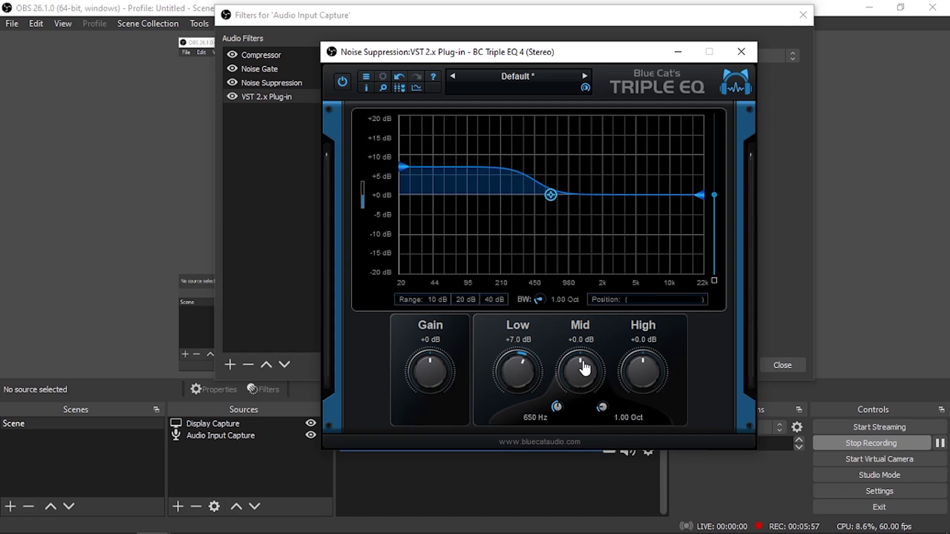
left_click_drag(583, 378, 582, 385)
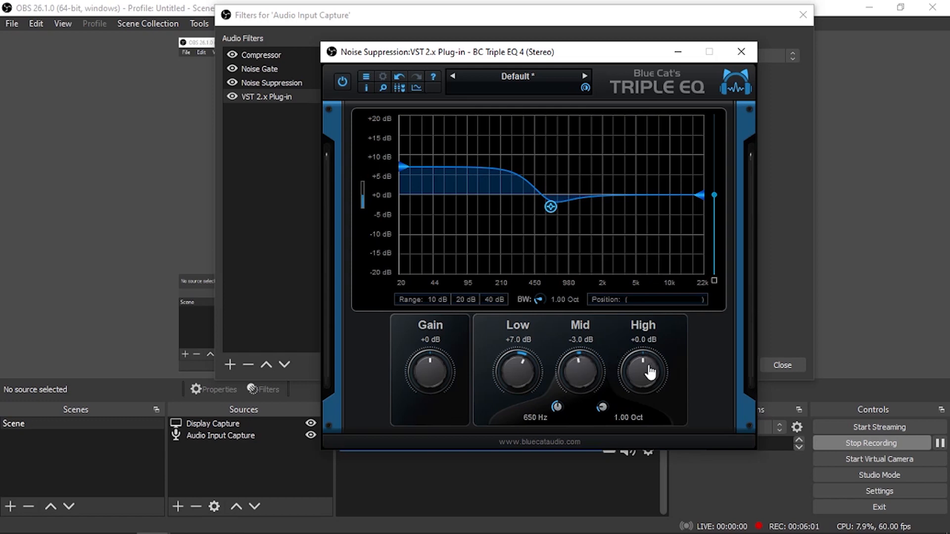
scroll(645, 369, "up", 2)
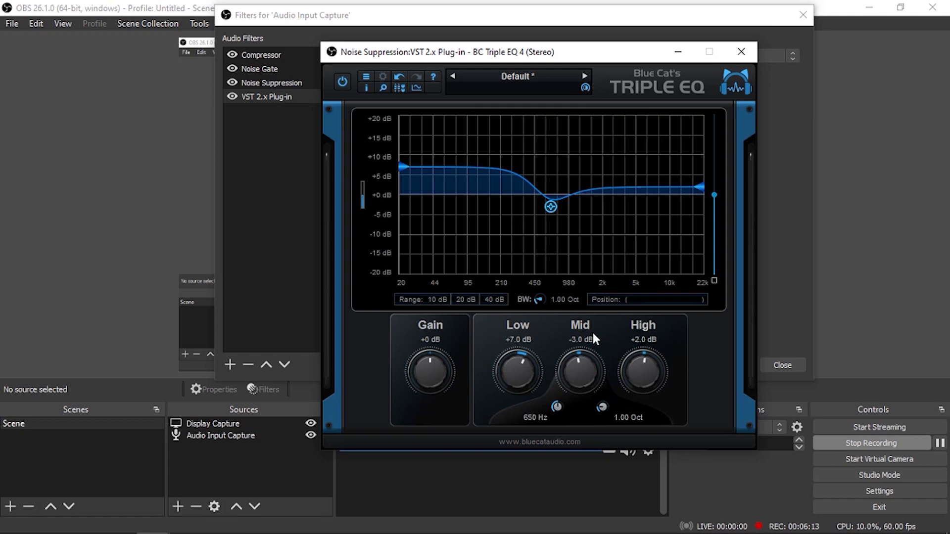
Close the equalizer and filters windows and open the Advanced Audio Properties for the Audio Input Capture source.
left_click(741, 51)
left_click(769, 364)
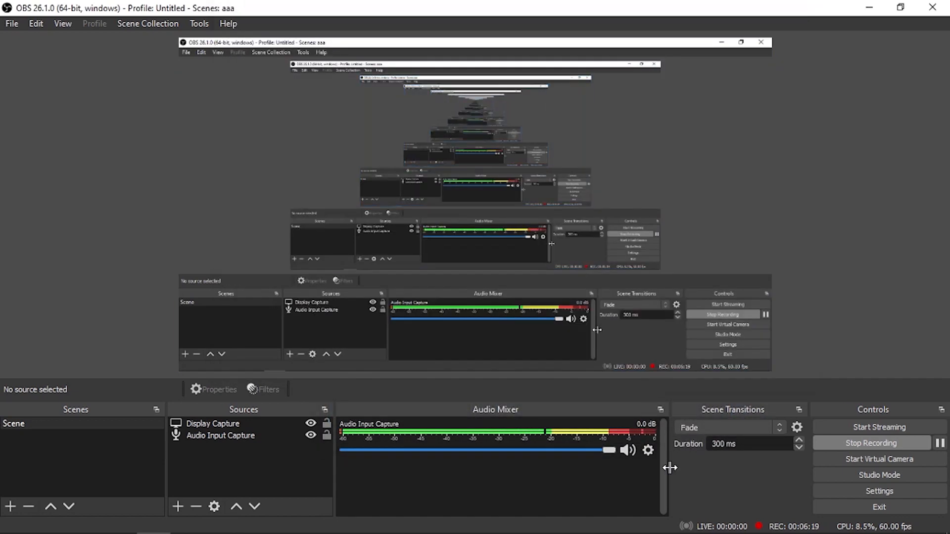
left_click(649, 450)
left_click(681, 443)
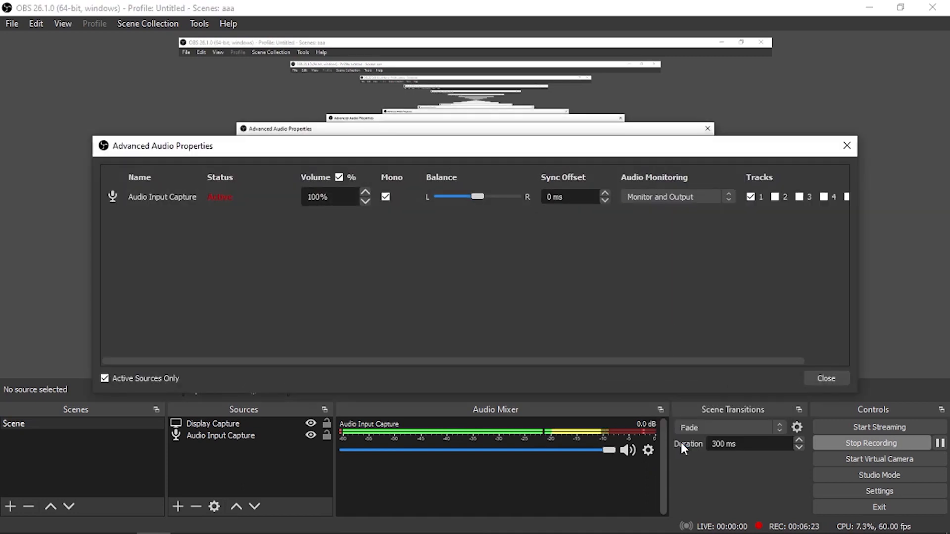
Switch Audio Input Capture's audio monitoring to Monitor Off and set it back to Monitor and Output.
left_click(680, 198)
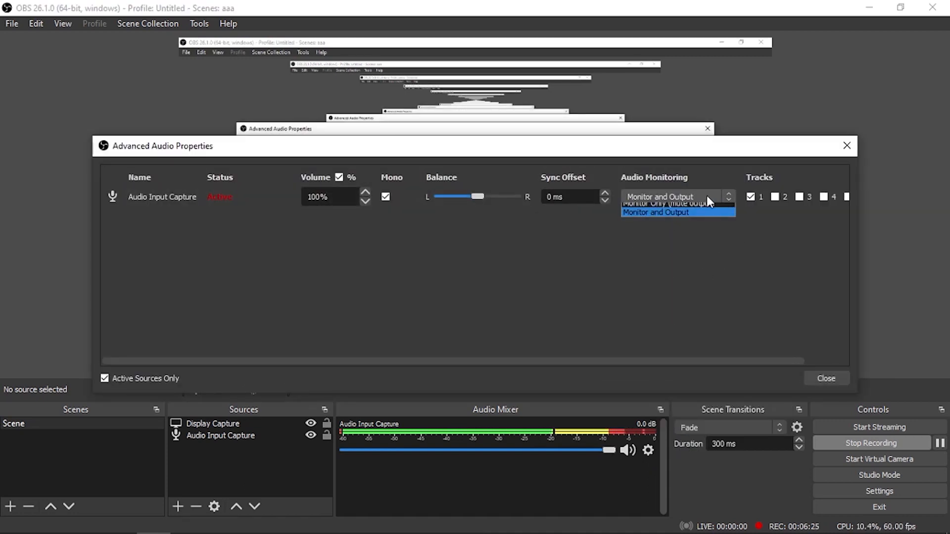
left_click(711, 207)
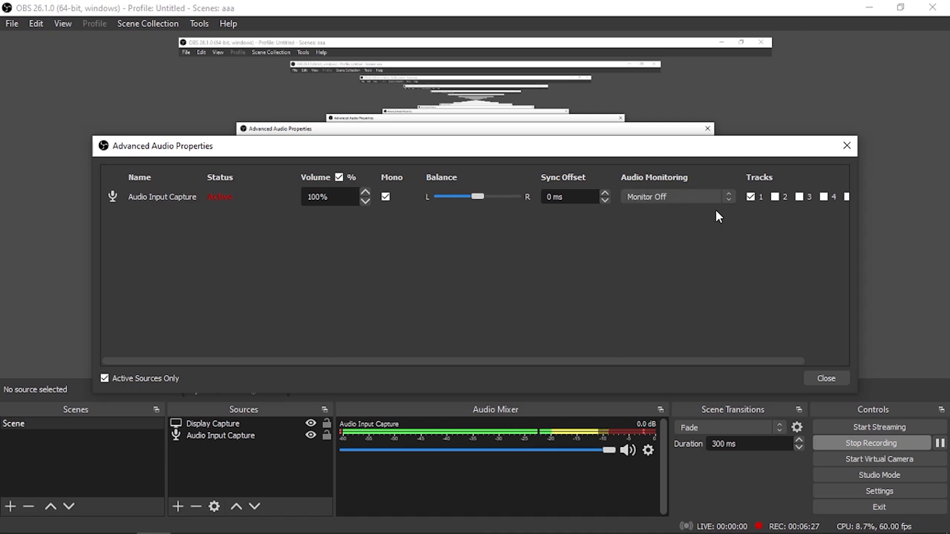
left_click(716, 198)
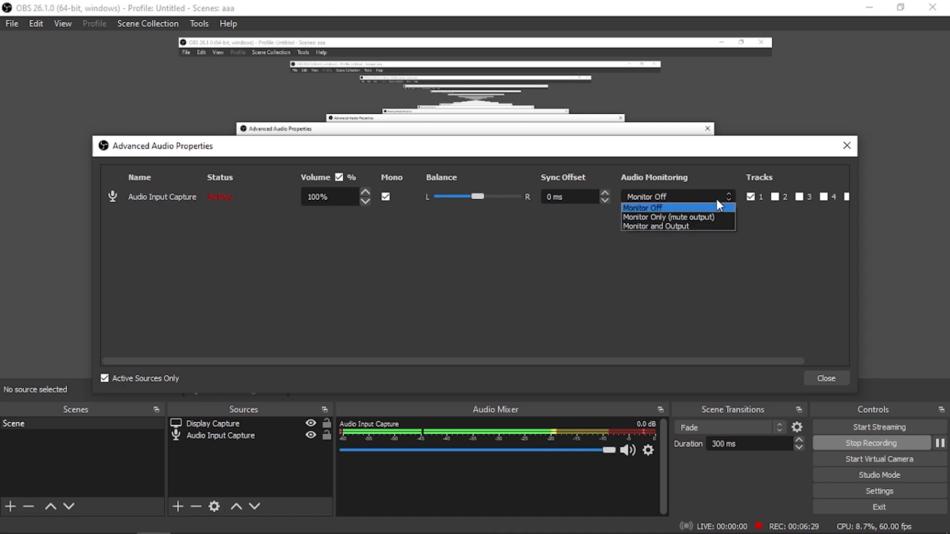
left_click(697, 227)
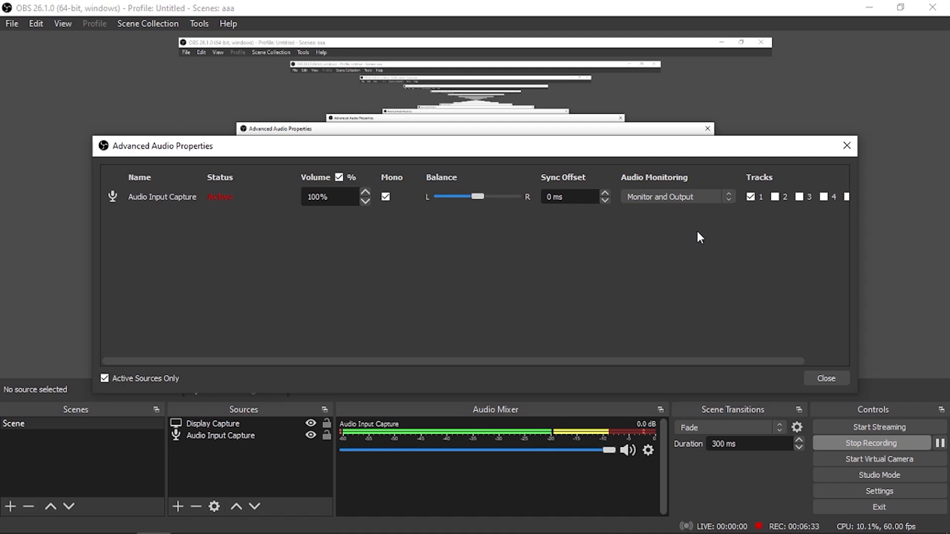